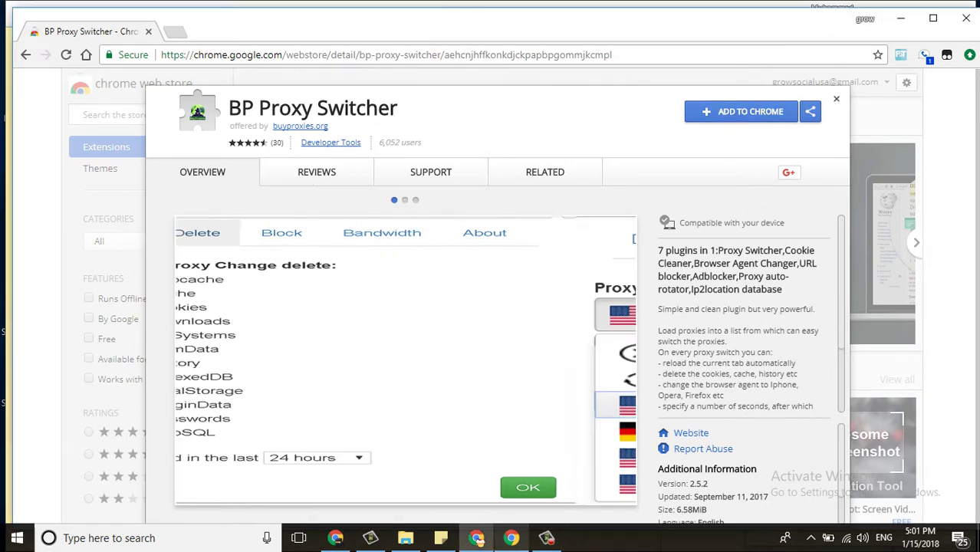
Step: Add a new Chrome person named Person 2 without creating a desktop shortcut
{"action": "key", "text": "Escape"}
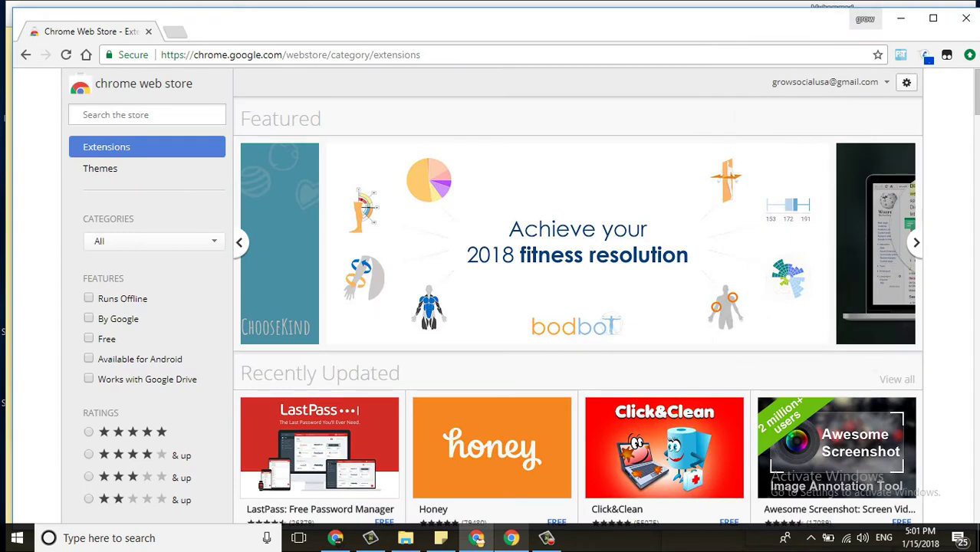
{"action": "left_click", "coordinate": [864, 19]}
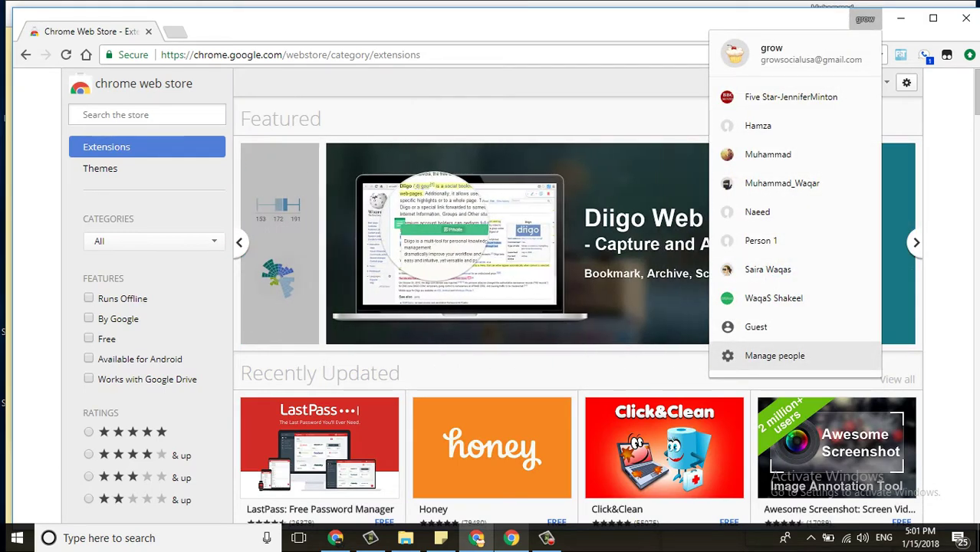
{"action": "left_click", "coordinate": [774, 356]}
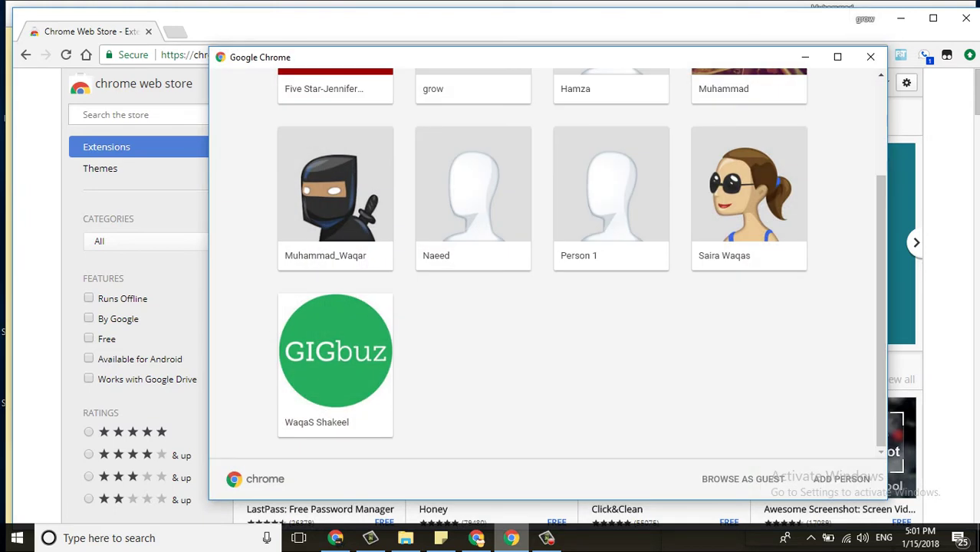
{"action": "left_click", "coordinate": [841, 478]}
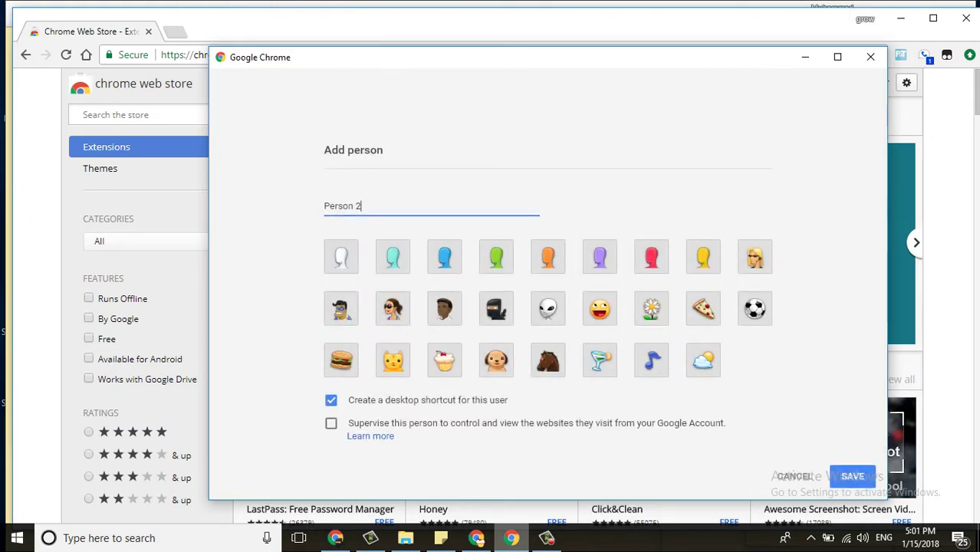
{"action": "left_click", "coordinate": [331, 400]}
{"action": "left_click", "coordinate": [361, 205]}
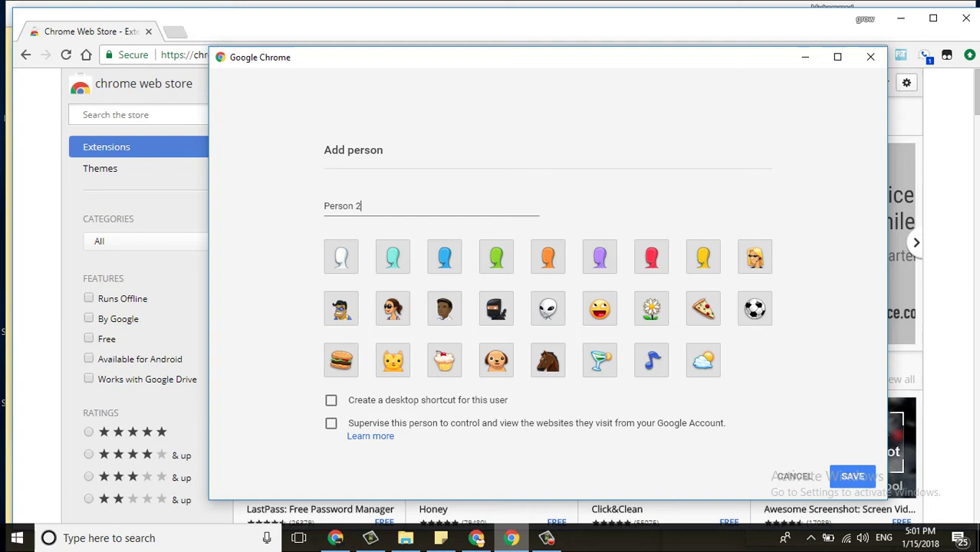
{"action": "left_click", "coordinate": [851, 476]}
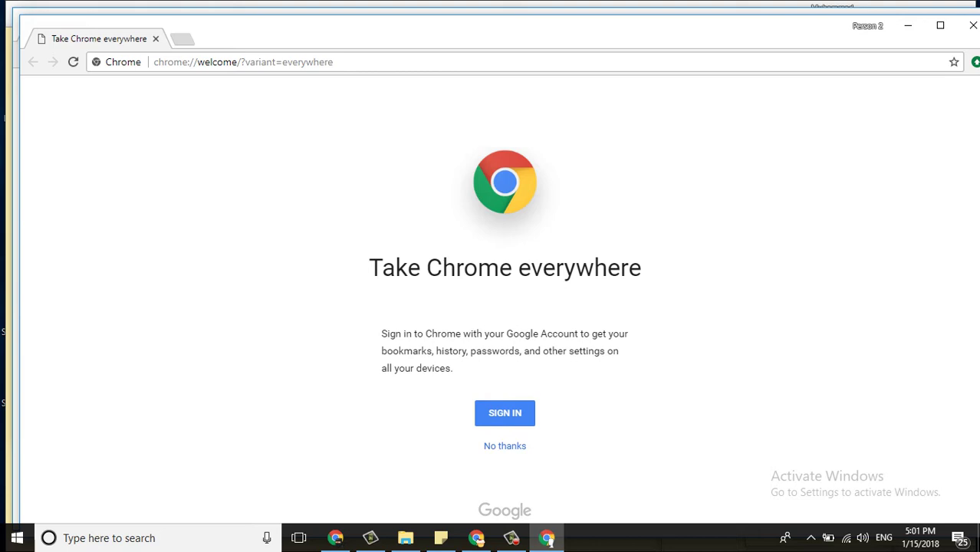
Step: Open the BP Proxy Switcher store link from the sticky note in the Person 2 browser and add the extension to Chrome
{"action": "left_click", "coordinate": [439, 538]}
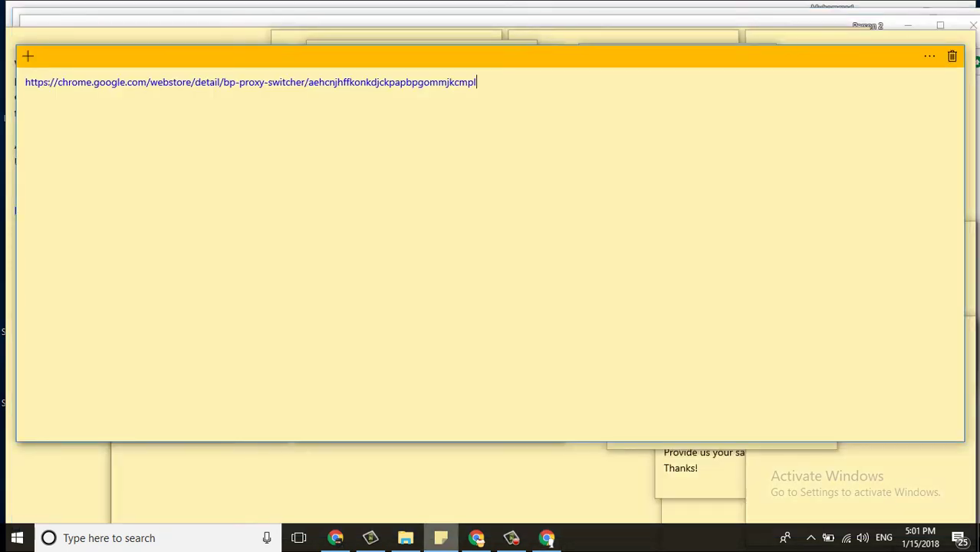
{"action": "left_click_drag", "start_coordinate": [476, 82], "coordinate": [25, 82]}
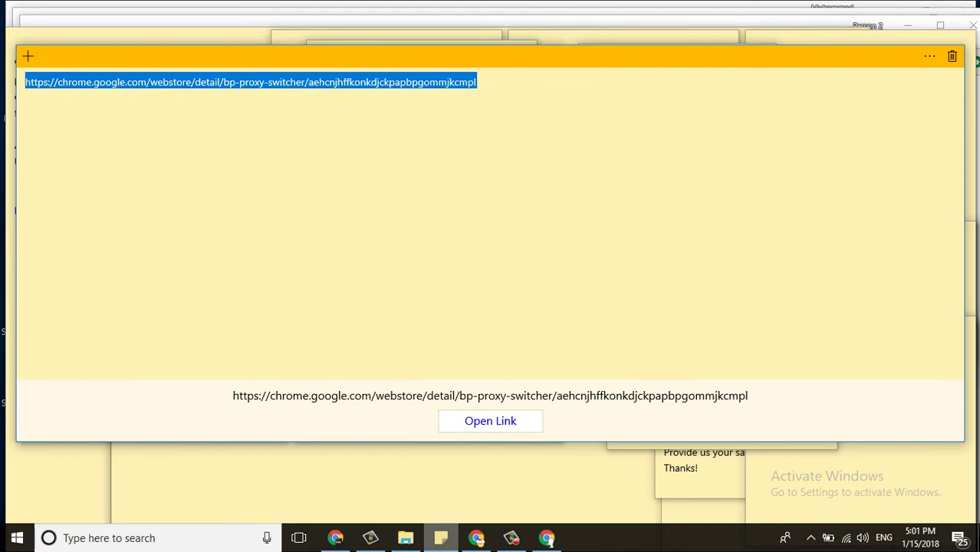
{"action": "key", "text": "alt+Tab"}
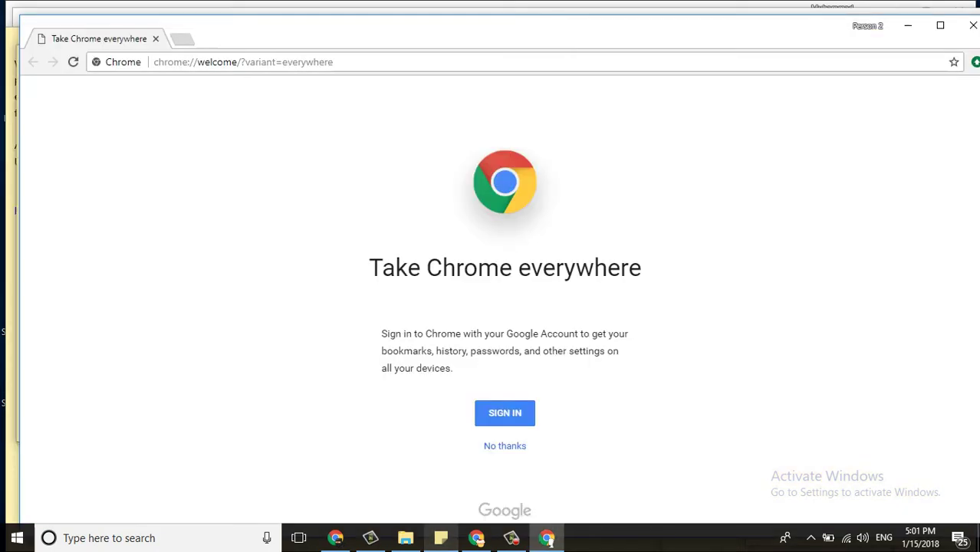
{"action": "key", "text": "ctrl+l"}
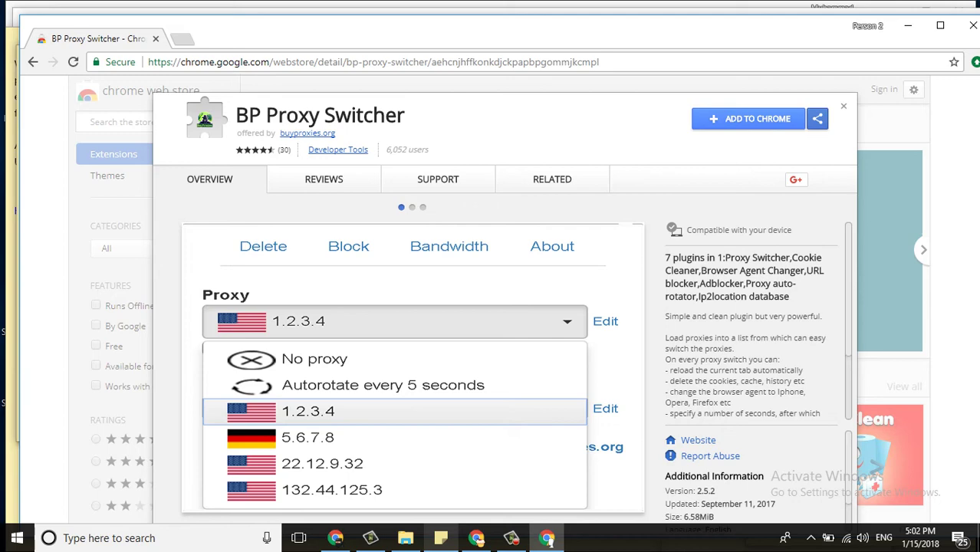
{"action": "left_click", "coordinate": [747, 118]}
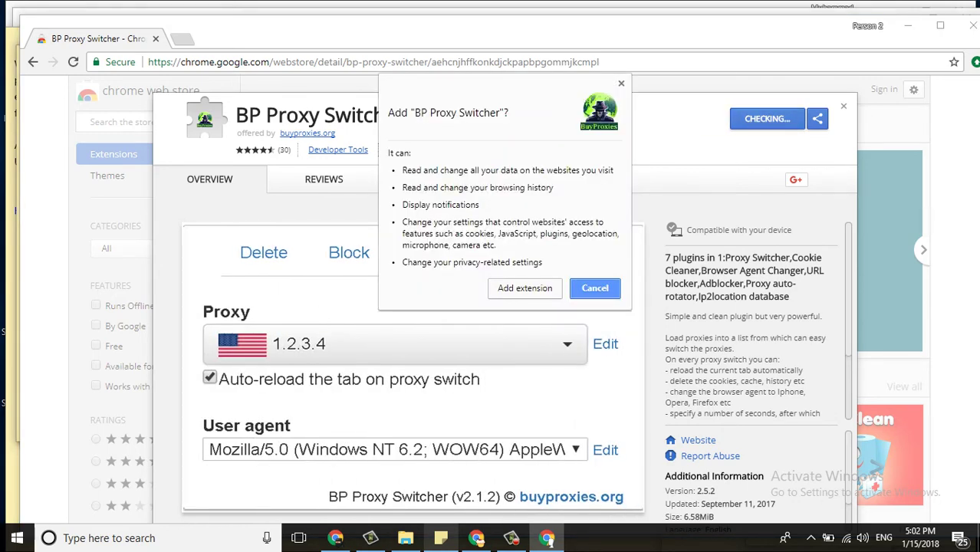
{"action": "left_click", "coordinate": [524, 288]}
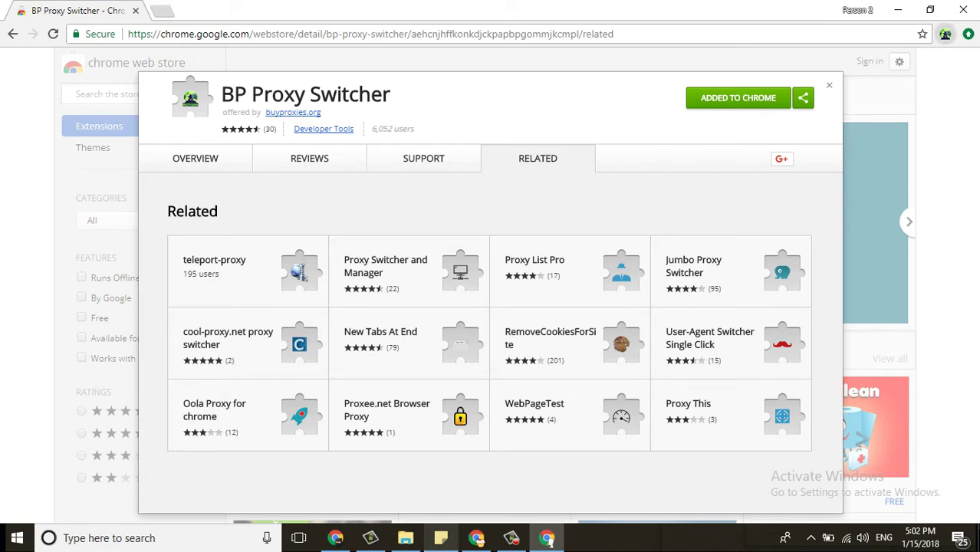
Step: Open the proxy list of the BP Proxy Switcher extension for editing
{"action": "left_click", "coordinate": [945, 33]}
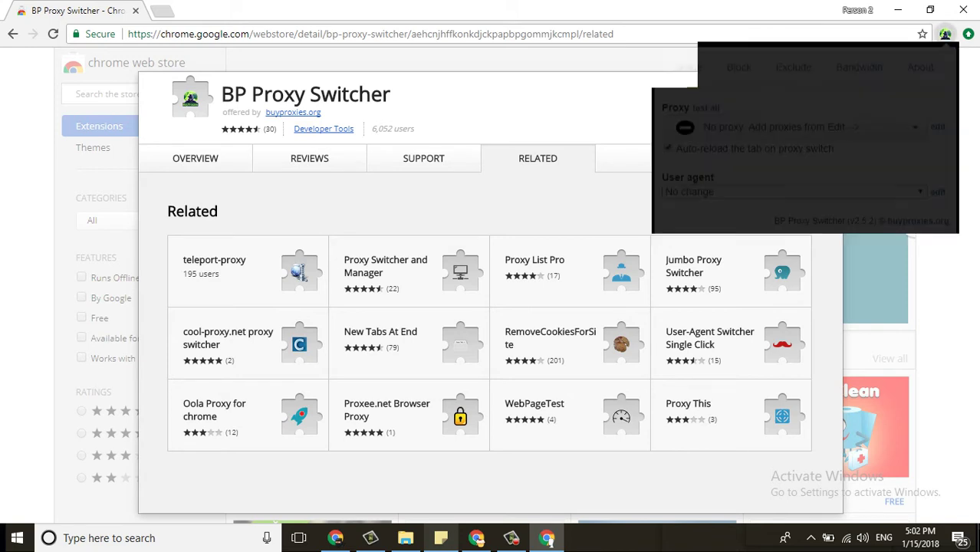
{"action": "left_click", "coordinate": [937, 129]}
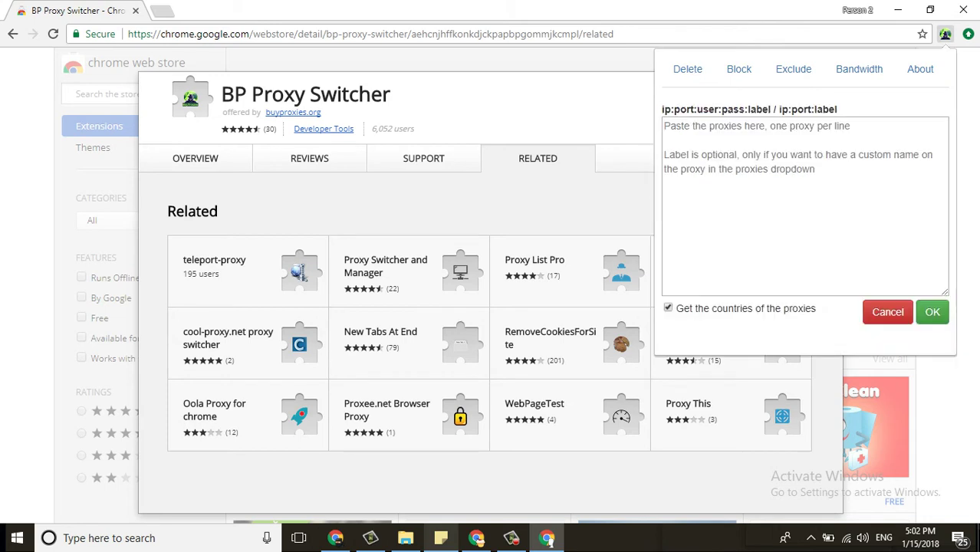
{"action": "left_click", "coordinate": [665, 125]}
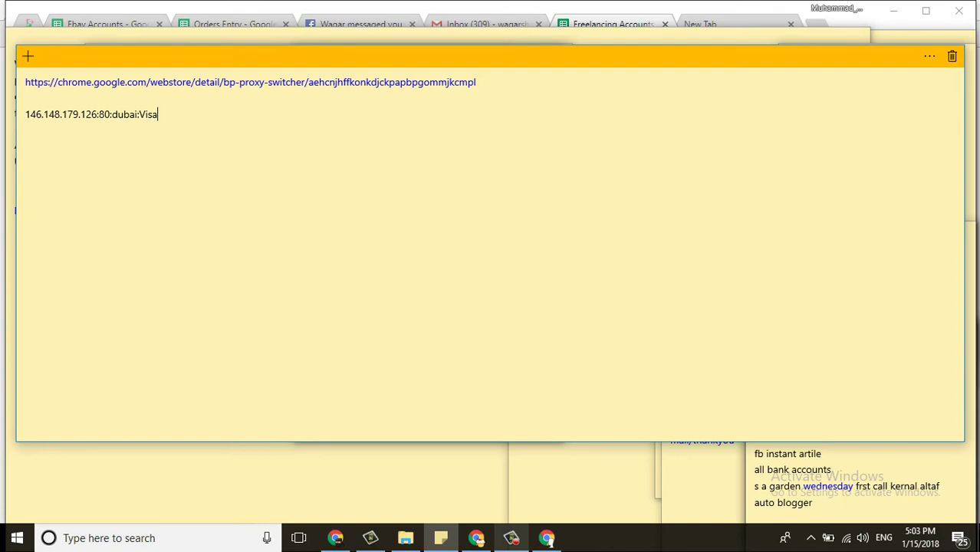
Step: Copy the complete proxy line with IP, port, user name and password from the sticky note
{"action": "left_click_drag", "start_coordinate": [98, 114], "coordinate": [44, 114]}
{"action": "left_click_drag", "start_coordinate": [60, 114], "coordinate": [44, 114]}
{"action": "left_click", "coordinate": [99, 114]}
{"action": "double_click", "coordinate": [136, 114]}
{"action": "left_click", "coordinate": [158, 115]}
{"action": "left_click_drag", "start_coordinate": [158, 114], "coordinate": [138, 114]}
{"action": "left_click", "coordinate": [139, 114]}
{"action": "triple_click", "coordinate": [139, 114]}
{"action": "left_click", "coordinate": [97, 114]}
{"action": "left_click_drag", "start_coordinate": [161, 114], "coordinate": [24, 115]}
{"action": "key", "text": "ctrl+c"}
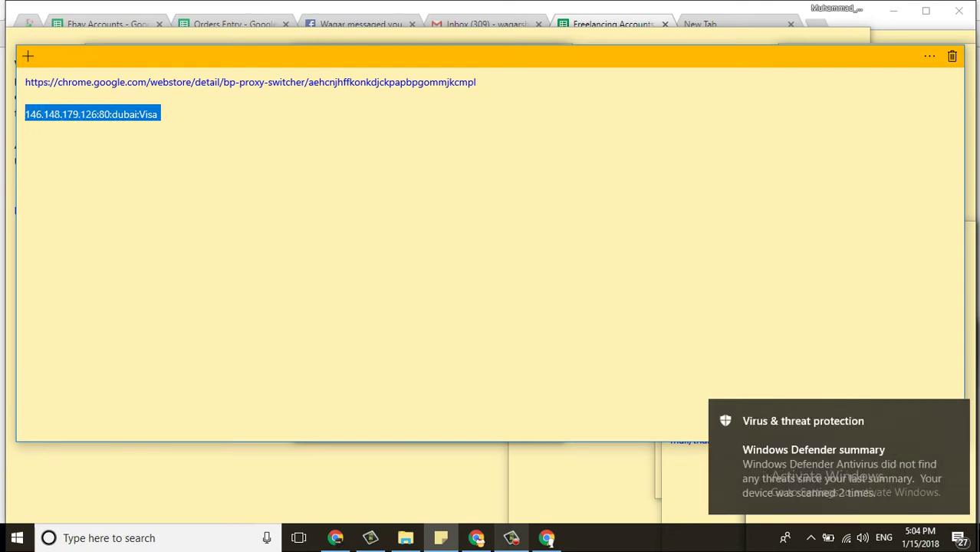
Step: Paste the copied proxy line, including its user name and password, into the extension's proxy list and save it
{"action": "left_click", "coordinate": [547, 538]}
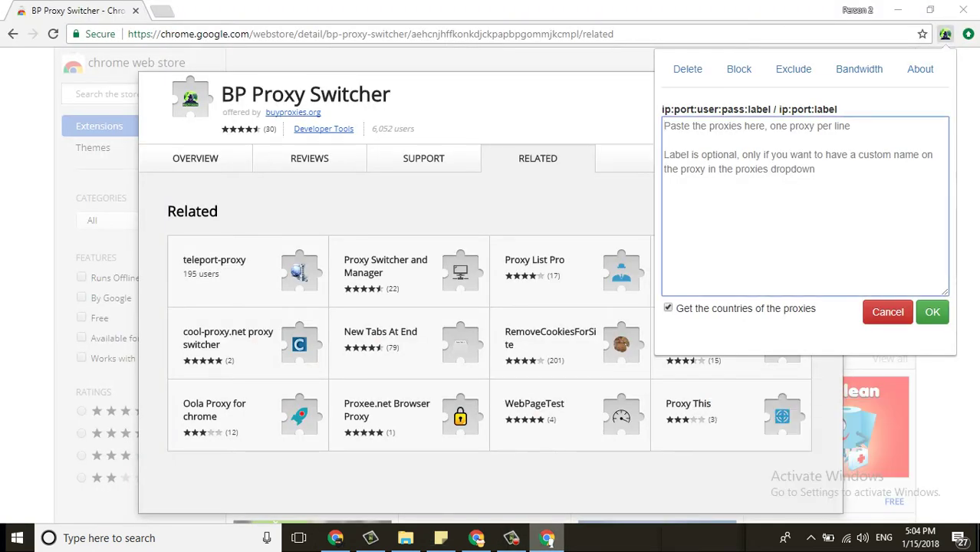
{"action": "key", "text": "ctrl+v"}
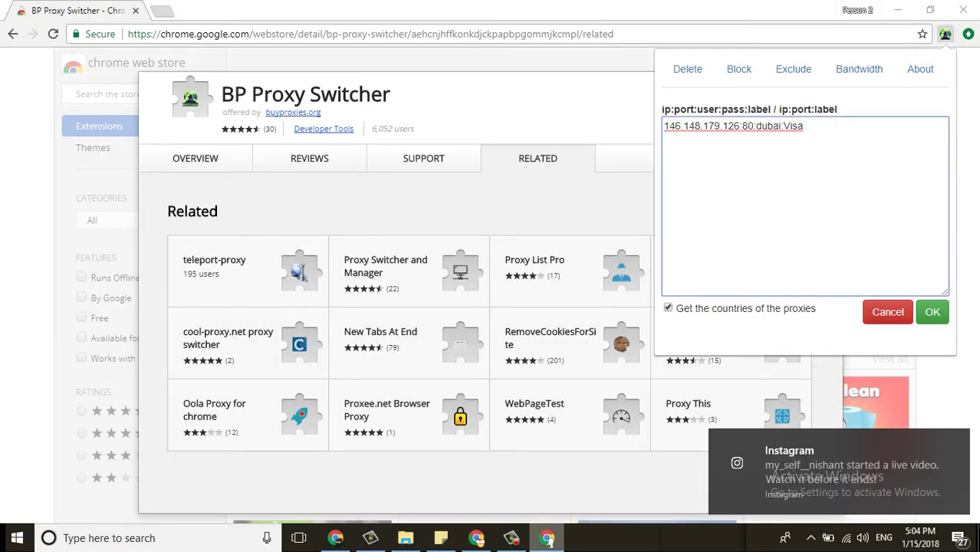
{"action": "left_click", "coordinate": [932, 312]}
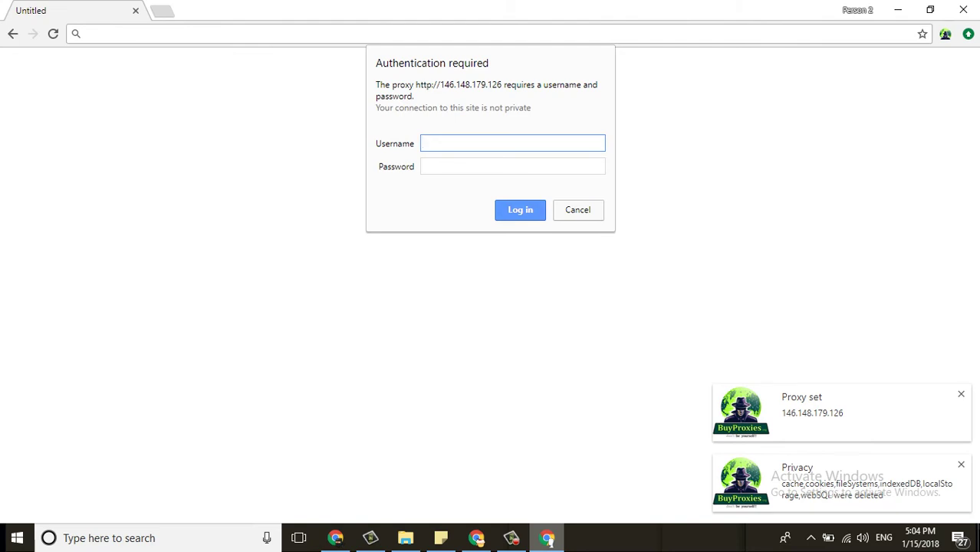
Step: Cancel the proxy authentication request and paste the proxy line with its user name and password into the address bar
{"action": "left_click", "coordinate": [577, 209]}
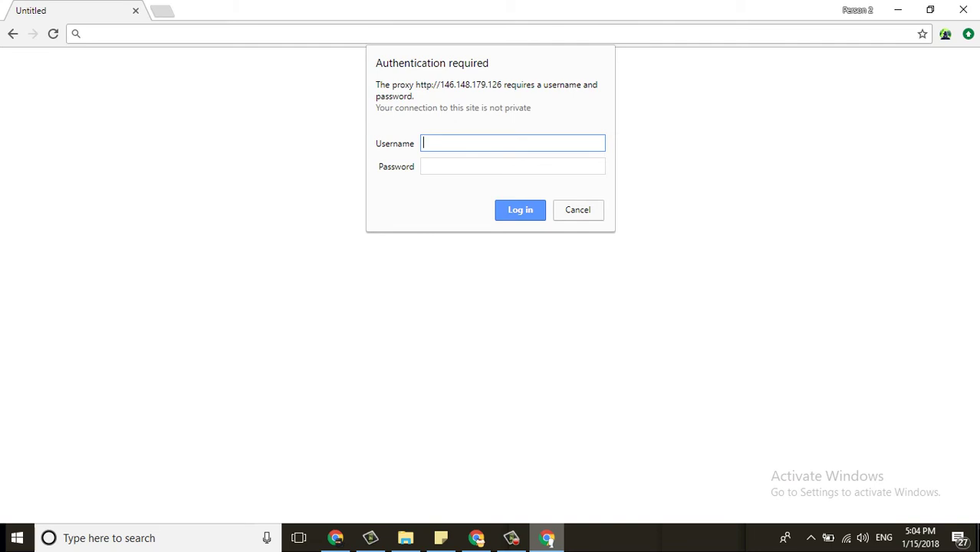
{"action": "left_click", "coordinate": [86, 33]}
{"action": "key", "text": "ctrl+v"}
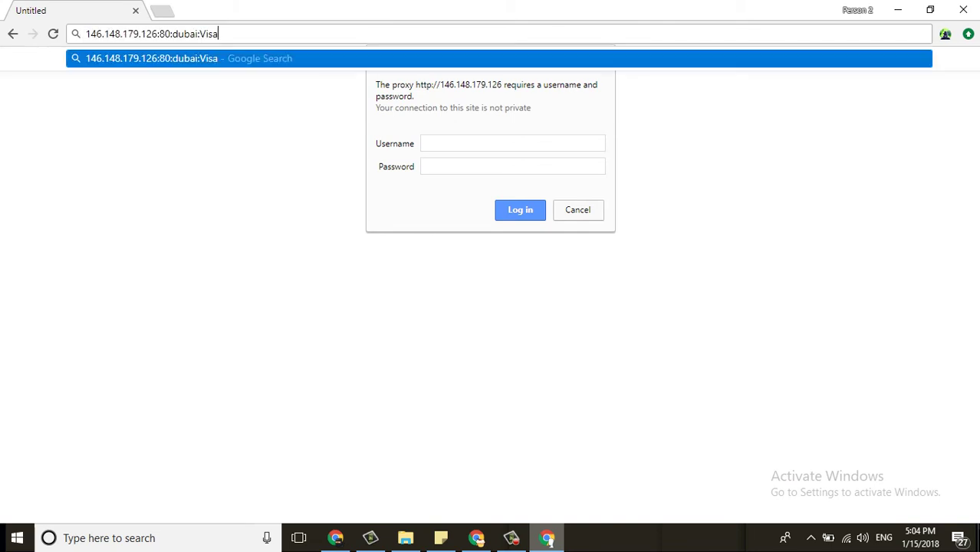
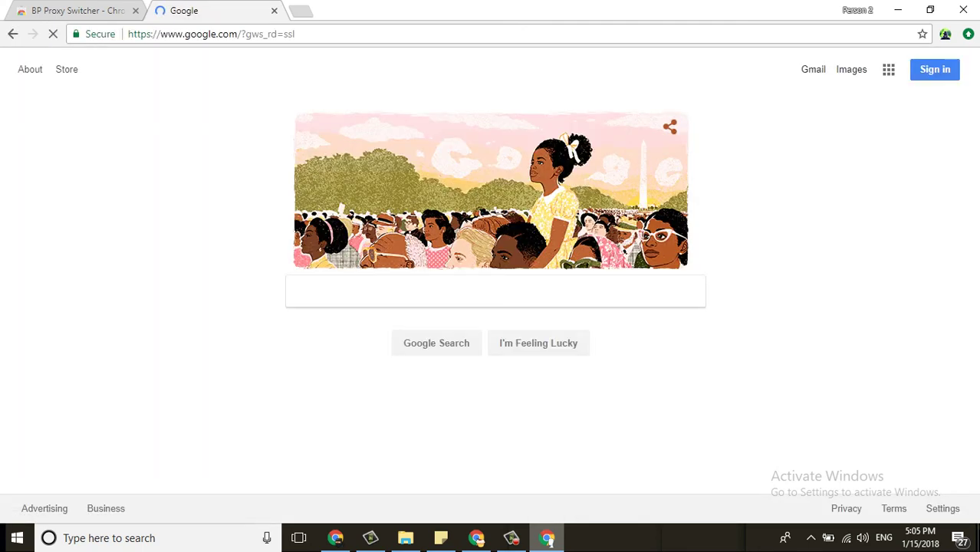
Step: Load ipleak.net in a new tab to check the IP address in use
{"action": "left_click", "coordinate": [301, 11]}
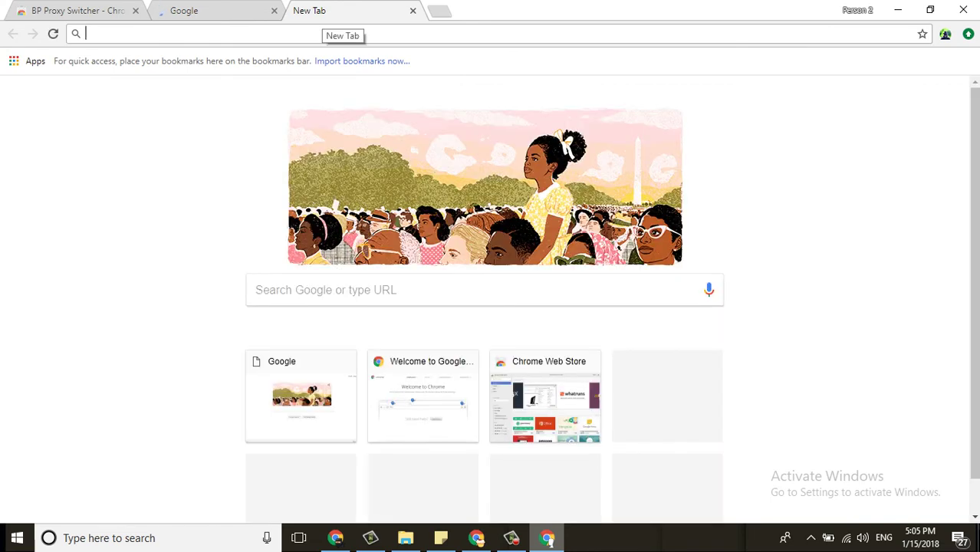
{"action": "type", "text": "ip"}
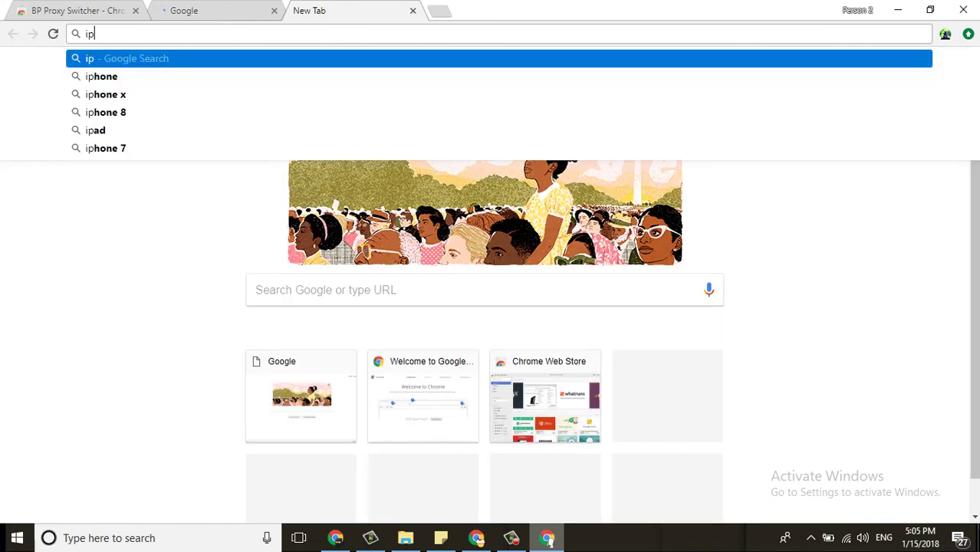
{"action": "type", "text": "leak.net"}
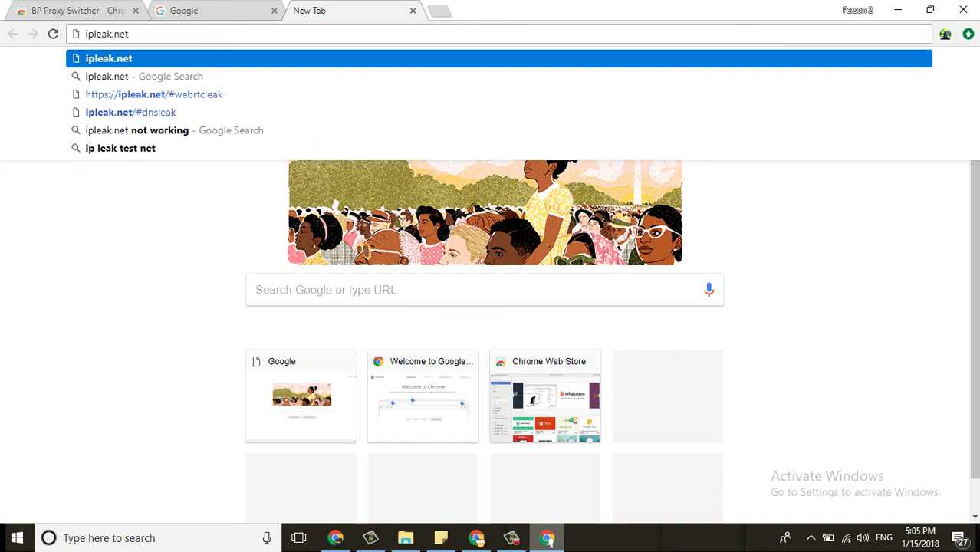
{"action": "key", "text": "Return"}
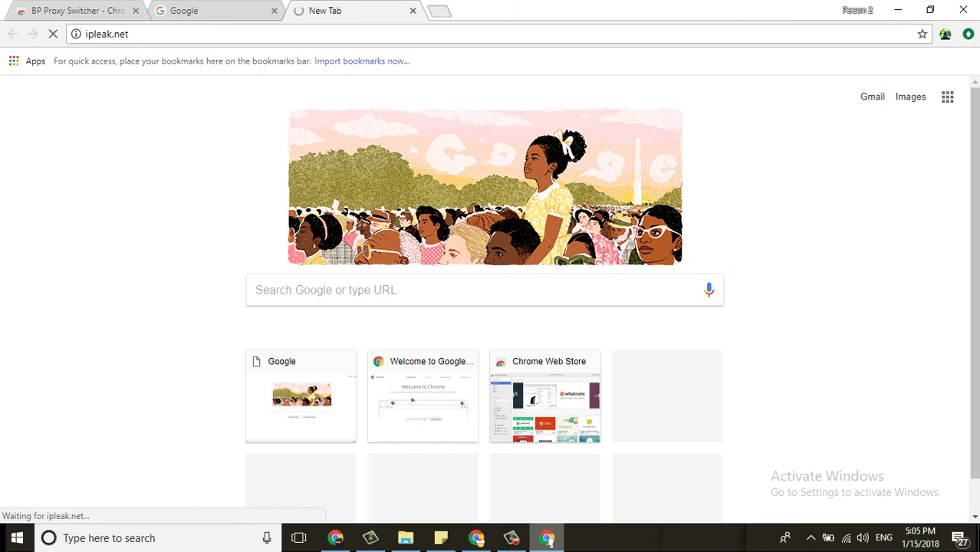
{"action": "key", "text": "ctrl+t"}
{"action": "type", "text": "ipburger"}
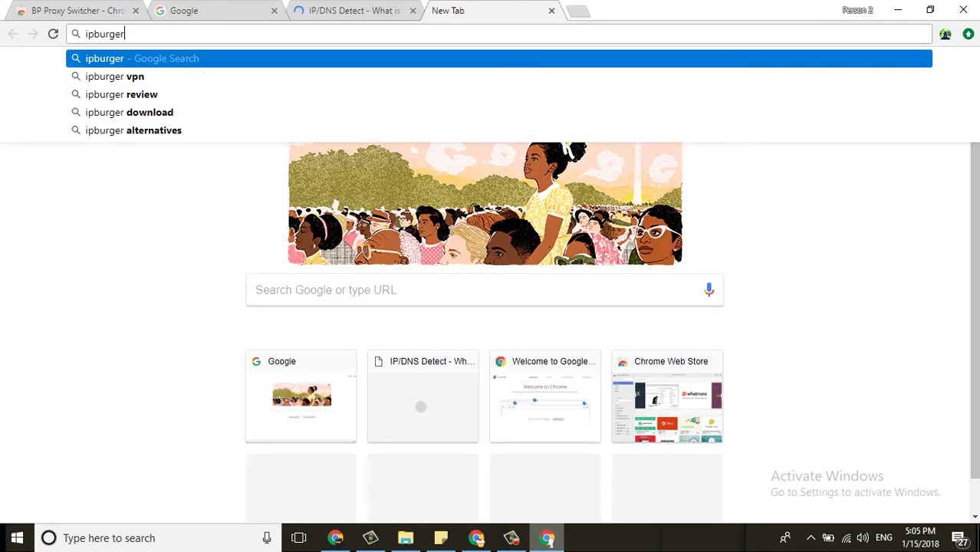
{"action": "key", "text": "ctrl+Return"}
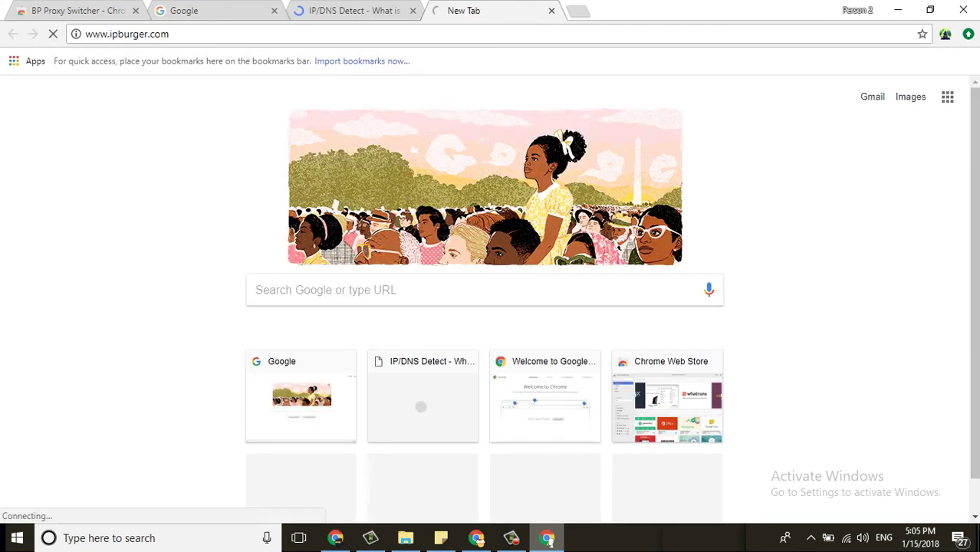
{"action": "key", "text": "ctrl+shift+Tab"}
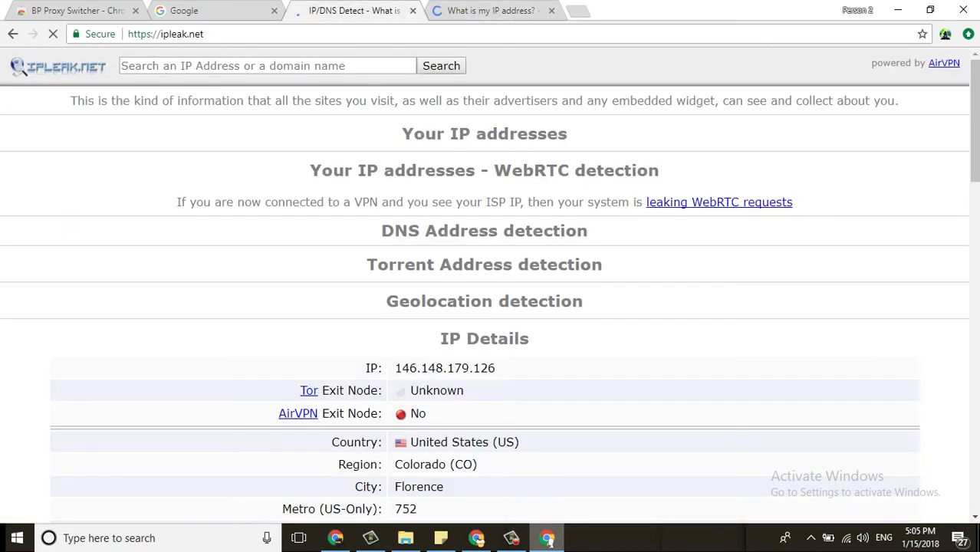
{"action": "key", "text": "ctrl+Tab"}
{"action": "key", "text": "ctrl+t"}
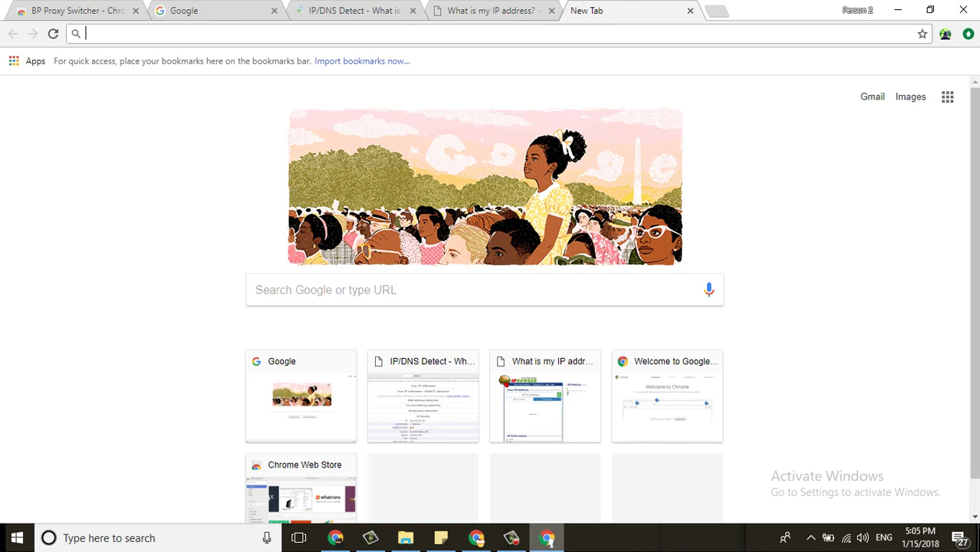
{"action": "type", "text": "aypal"}
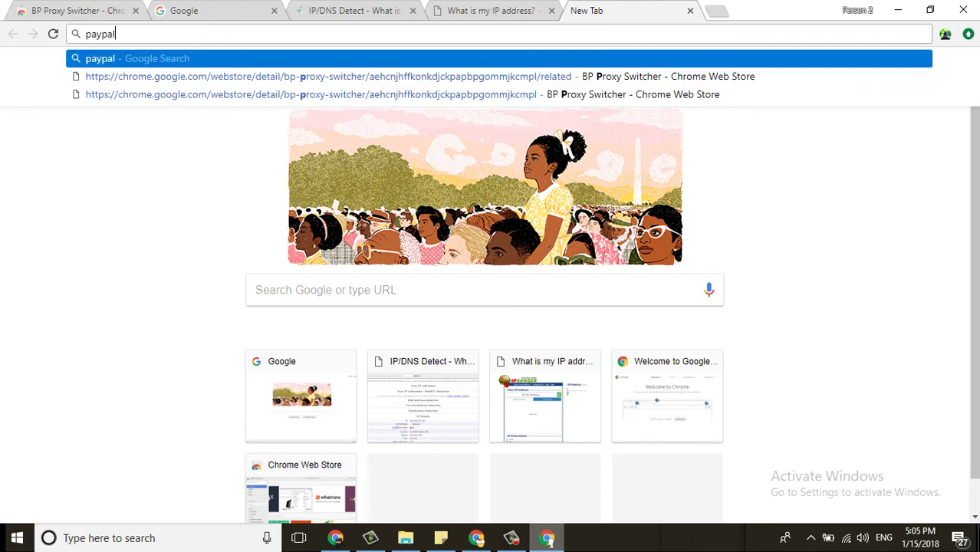
{"action": "key", "text": "ctrl+Return"}
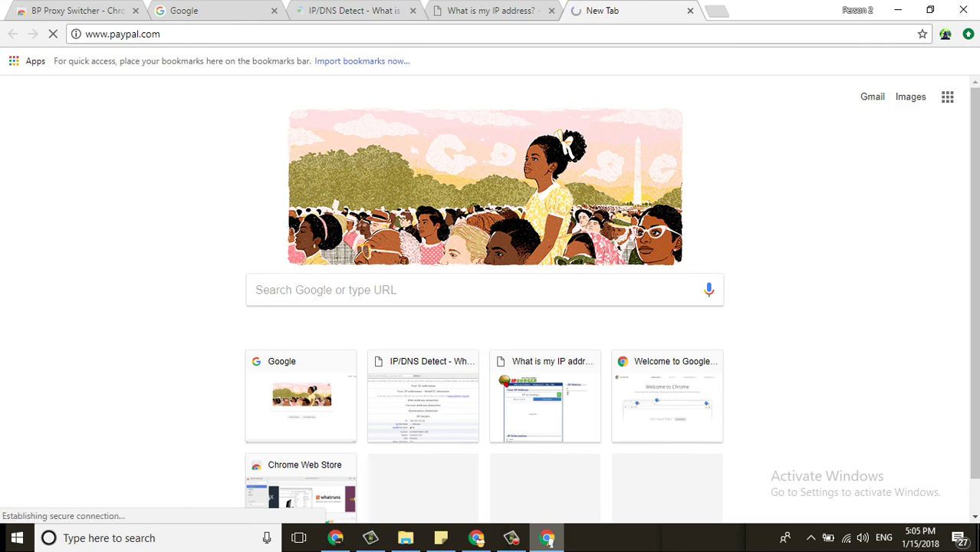